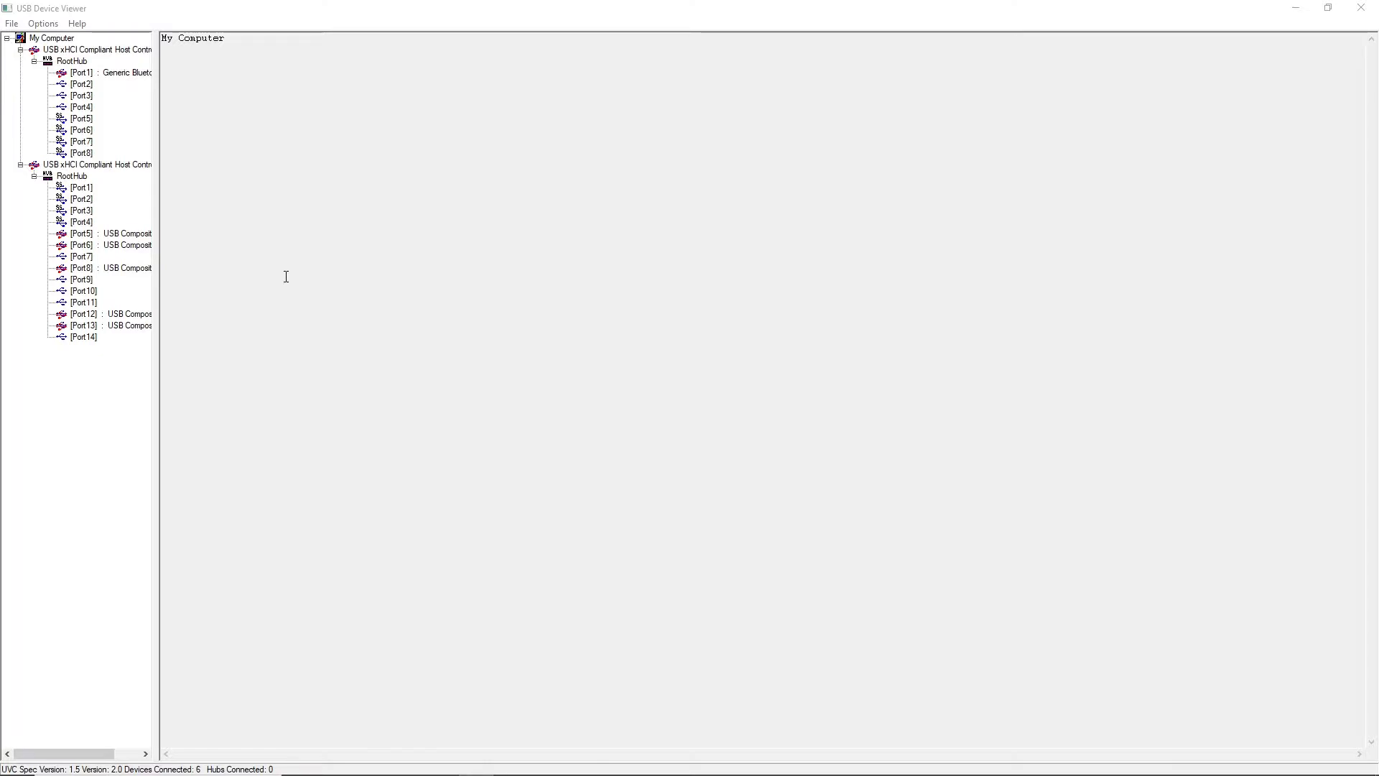
- Select the My Computer root and widen the device tree pane so full names show
click(108, 32)
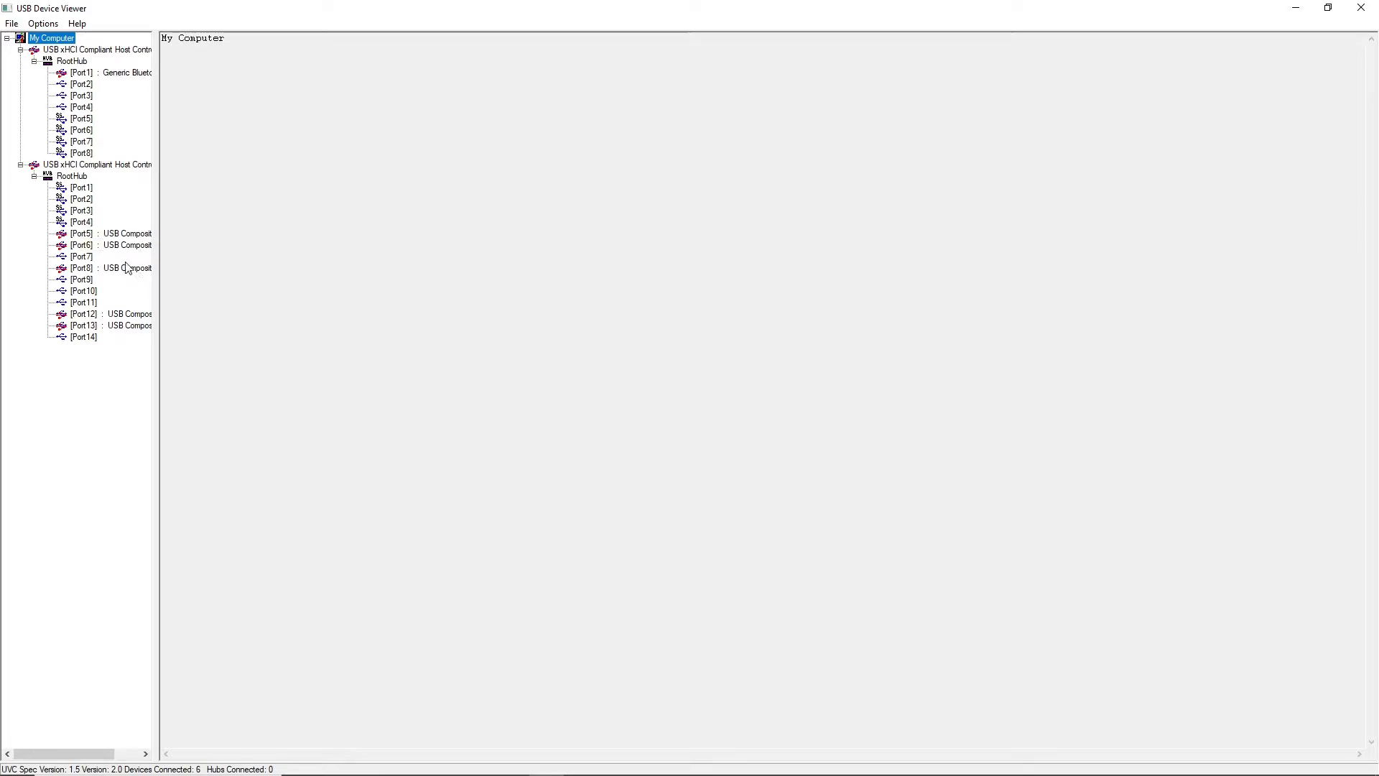
drag(159, 86, 262, 86)
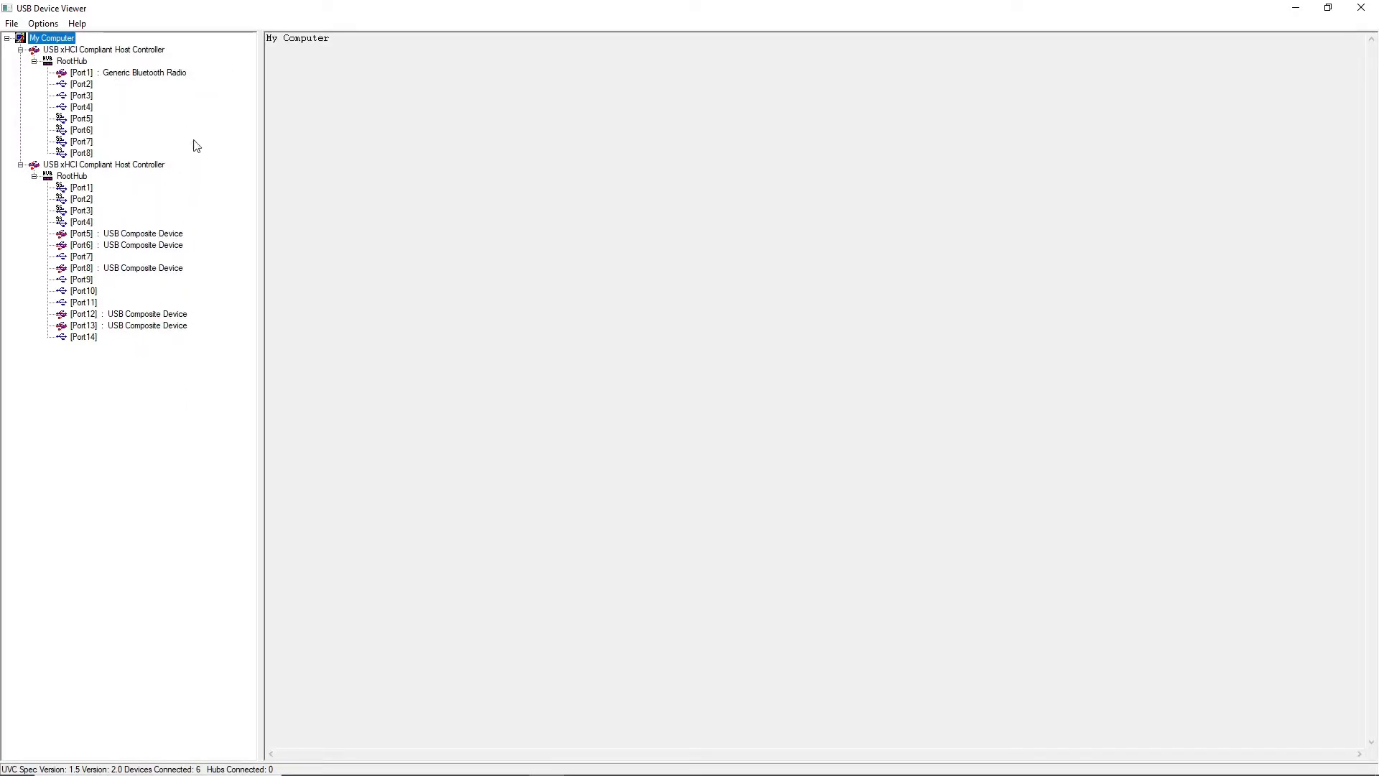
- Show the Port6 USB Composite Device details and highlight its Gaming Keyboard product name
click(143, 245)
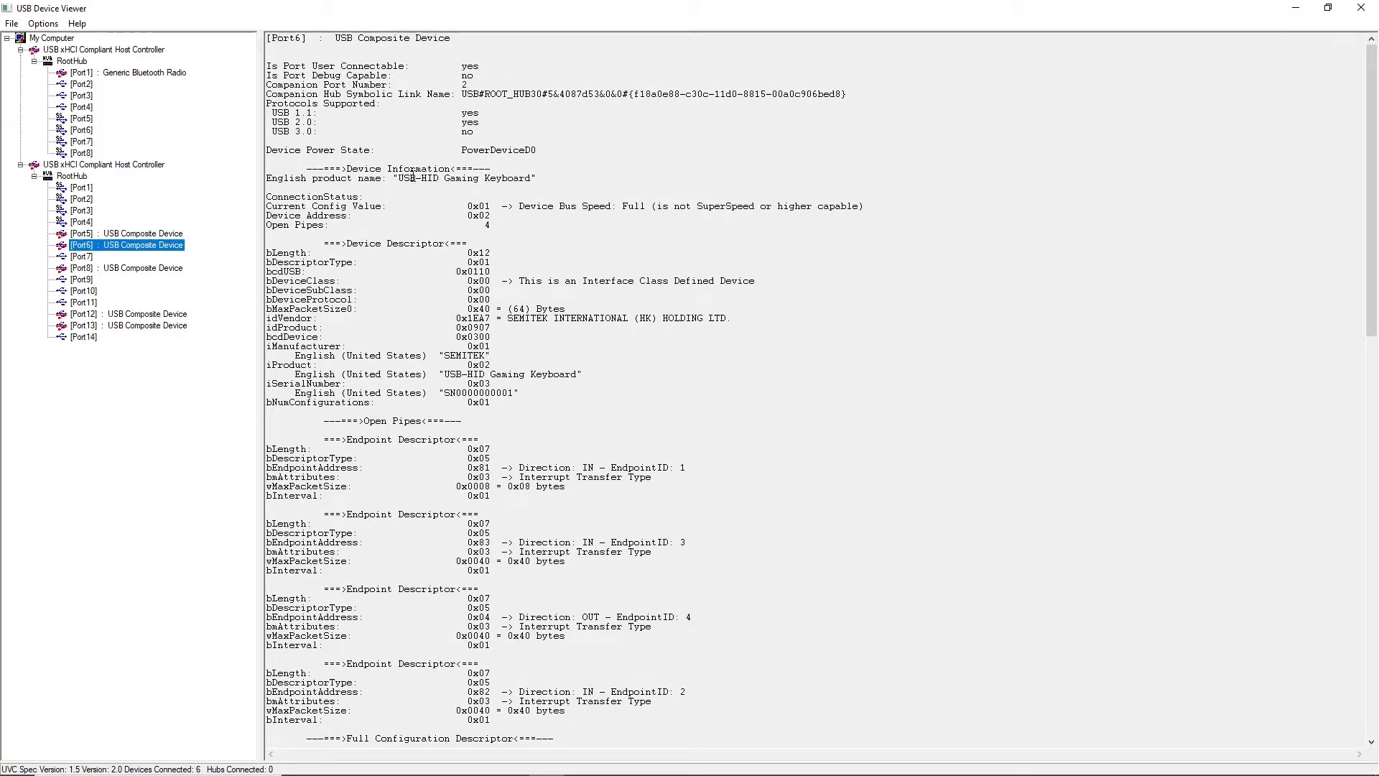
drag(269, 179, 548, 177)
click(386, 179)
click(399, 177)
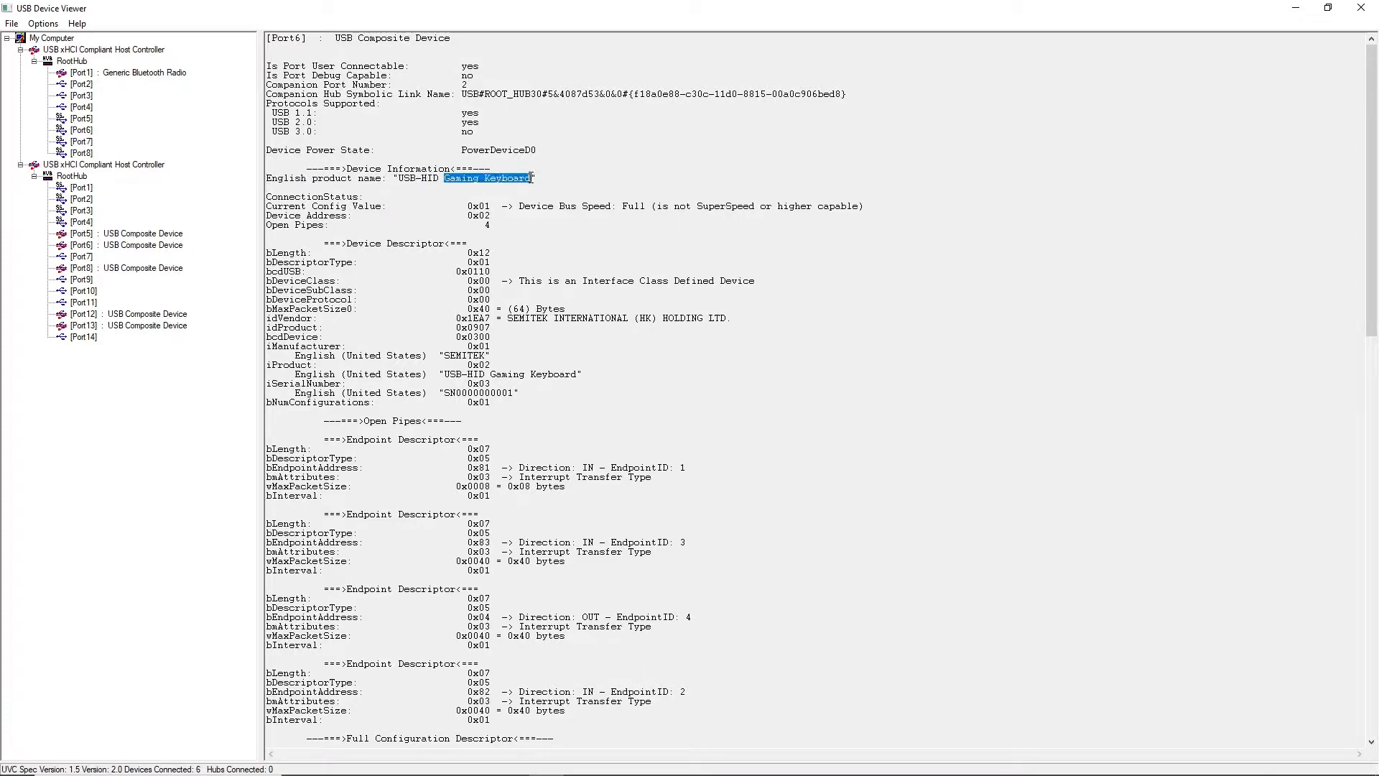
click(581, 222)
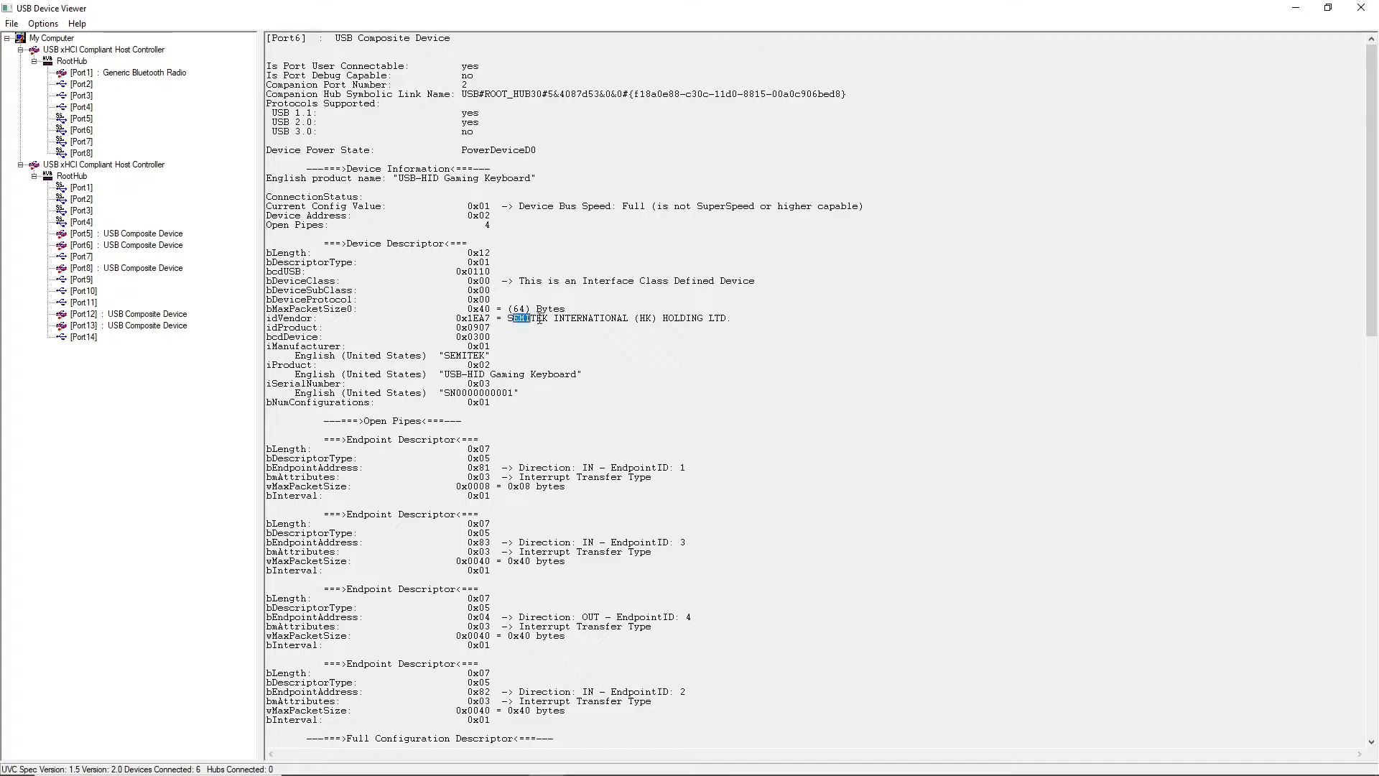
- Highlight the keyboard's idVendor name and its Device Bus Speed: Full line
mouse_move(515, 319)
mouse_down()
mouse_move(662, 318)
mouse_move(509, 319)
mouse_up()
click(509, 319)
drag(515, 206, 651, 206)
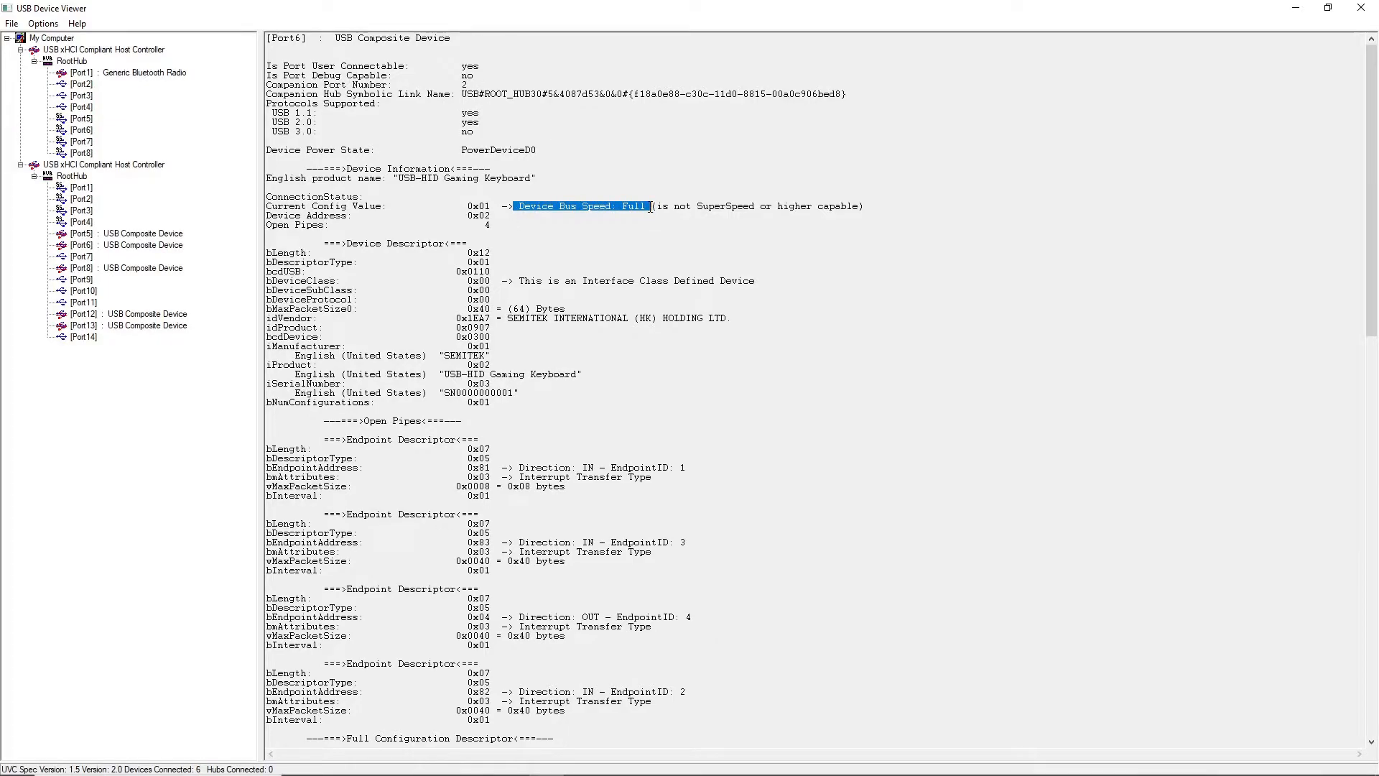
scroll(530, 380, down, 3)
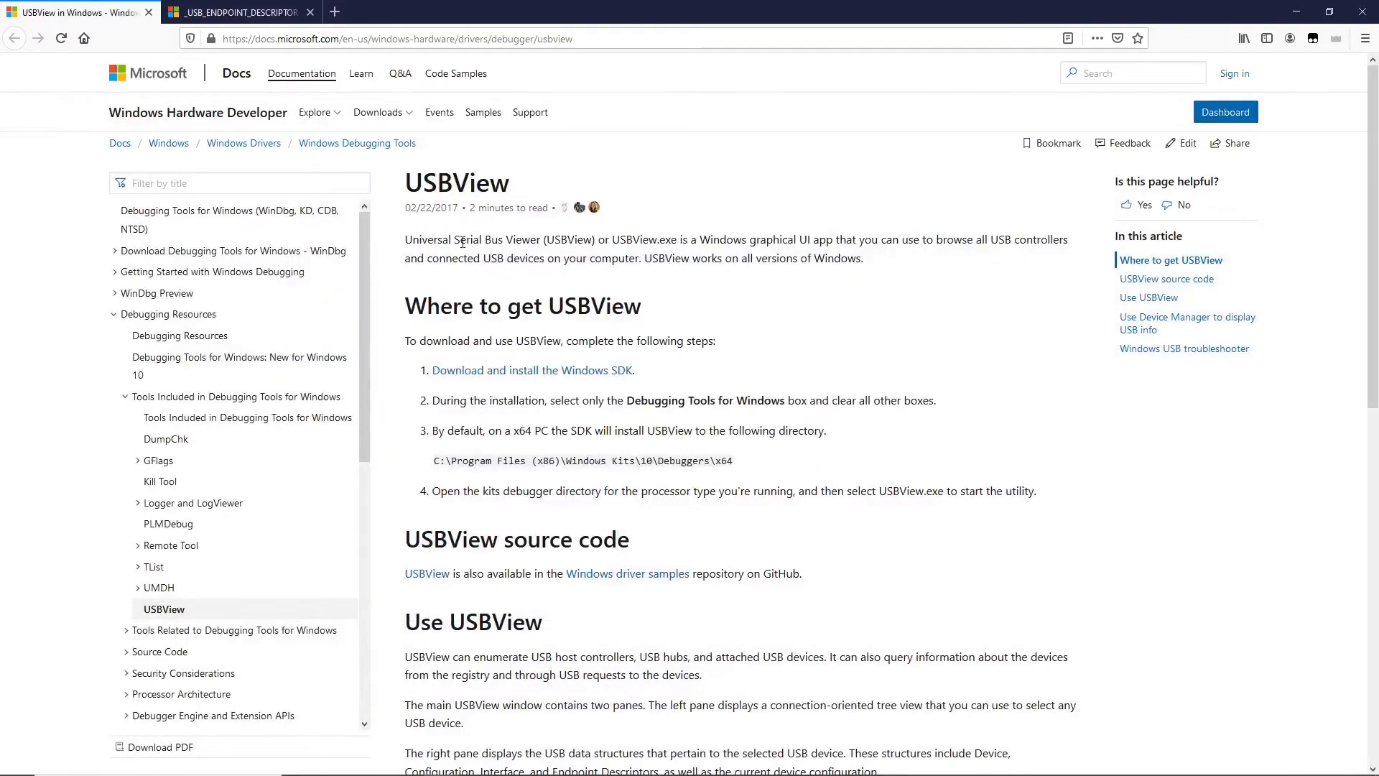
- Switch to the _USB_ENDPOINT_DESCRIPTOR doc and highlight the full-speed millisecond-frame introduction
key(ctrl+Tab)
scroll(668, 355, up, 3)
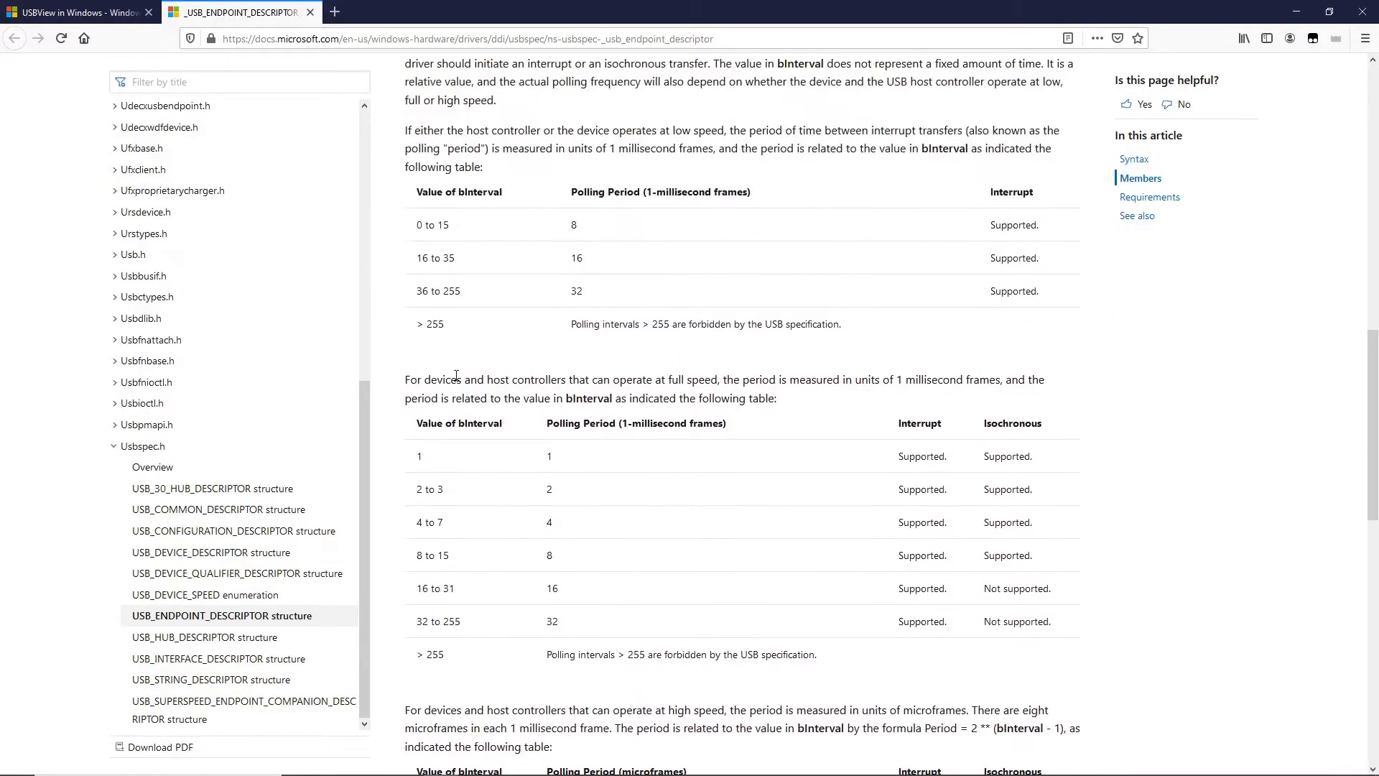
drag(405, 380, 846, 379)
click(732, 386)
click(884, 379)
double_click(932, 379)
click(443, 461)
- Highlight the first table row where bInterval 1 gives a 1 millisecond polling period
double_click(418, 456)
double_click(548, 456)
click(609, 465)
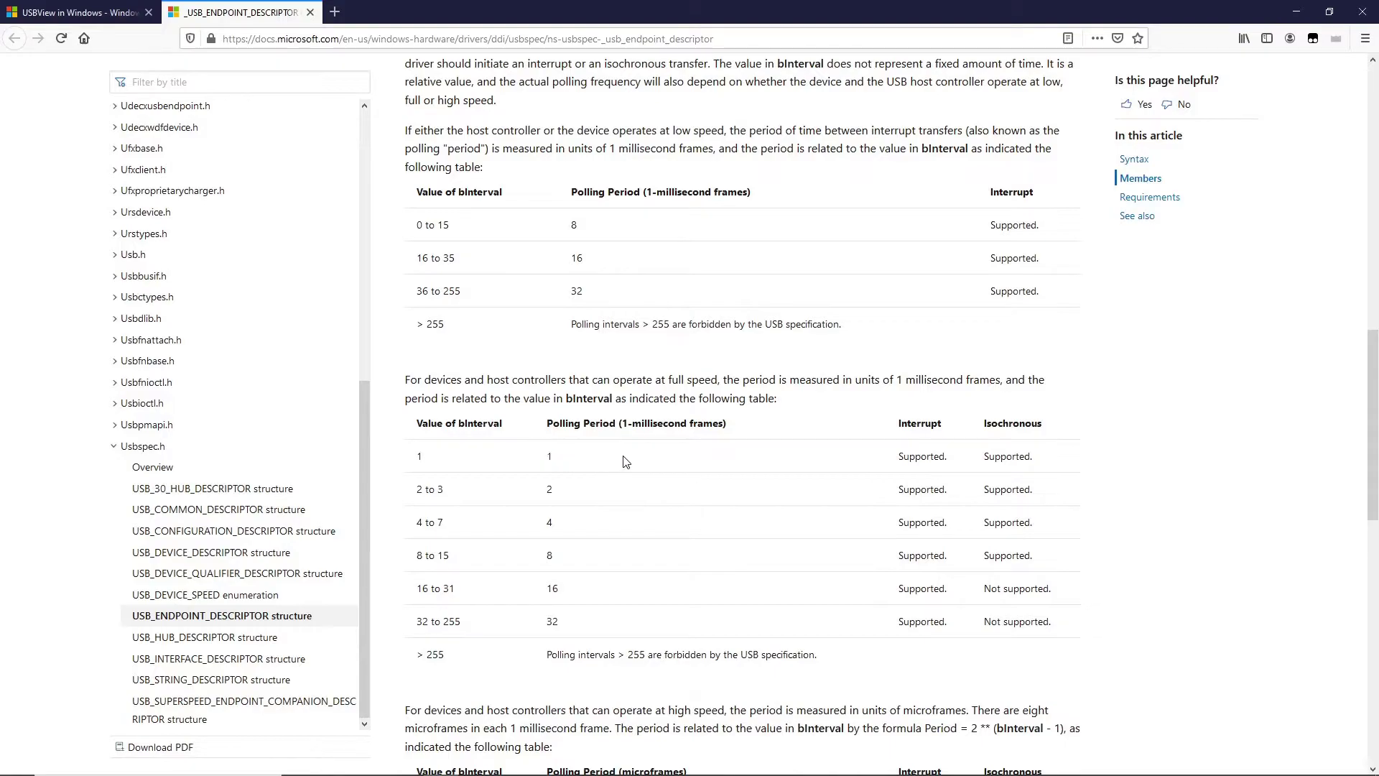
double_click(549, 456)
click(416, 489)
- Highlight the 2 to 3 and 4 to 7 bInterval rows of the full-speed table
drag(414, 490, 498, 498)
click(548, 488)
drag(413, 521, 552, 522)
click(591, 555)
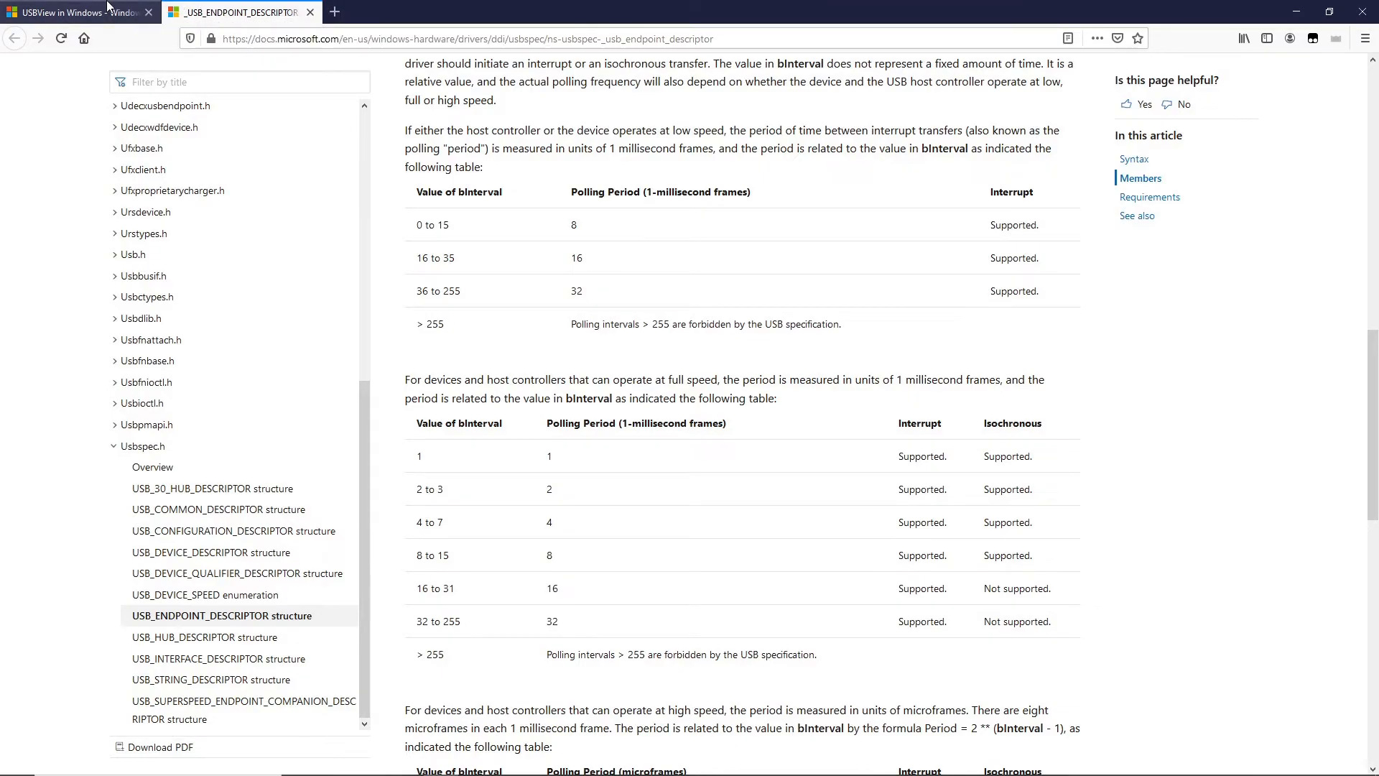
- Return to the USBView article and highlight its steps and default Windows Kits\10\Debuggers\x64 install path
click(108, 8)
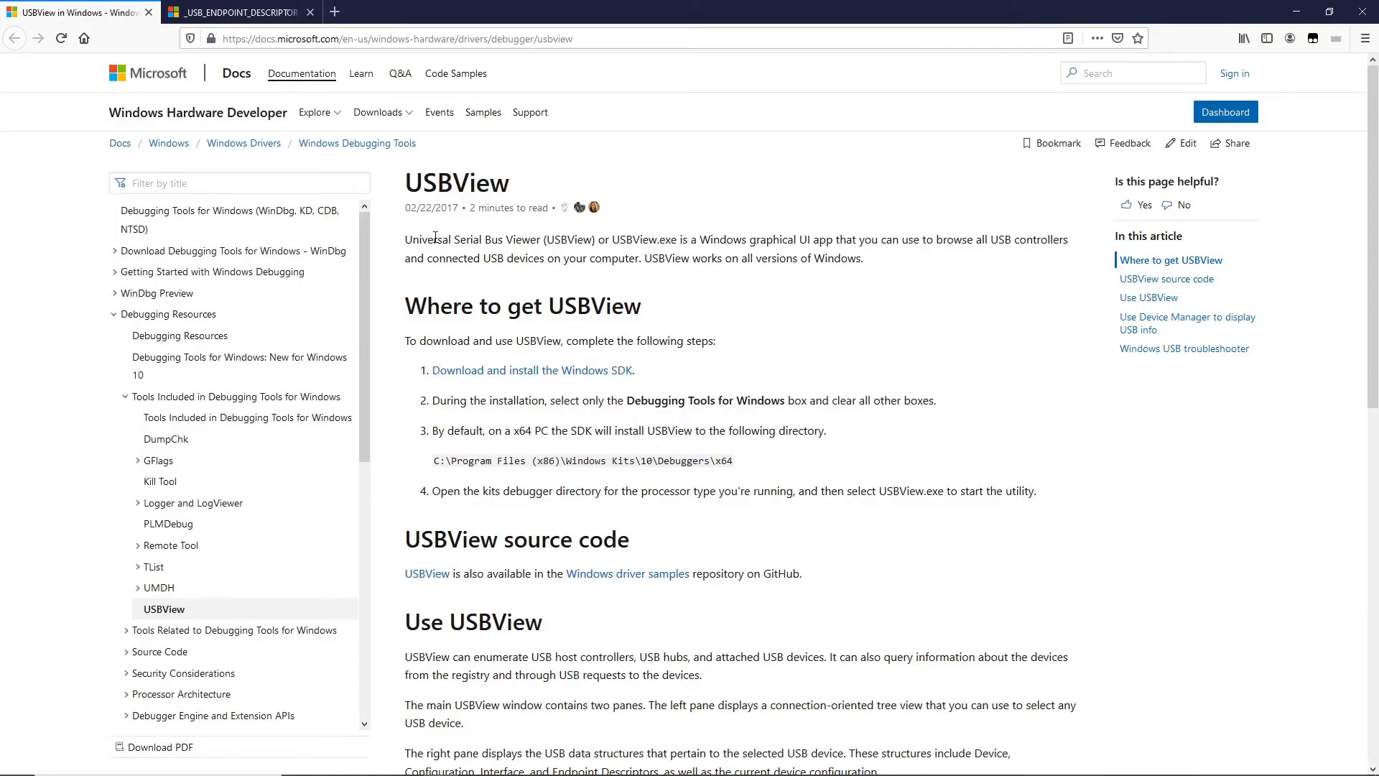
drag(434, 239, 639, 369)
click(679, 375)
drag(433, 461, 711, 464)
click(745, 472)
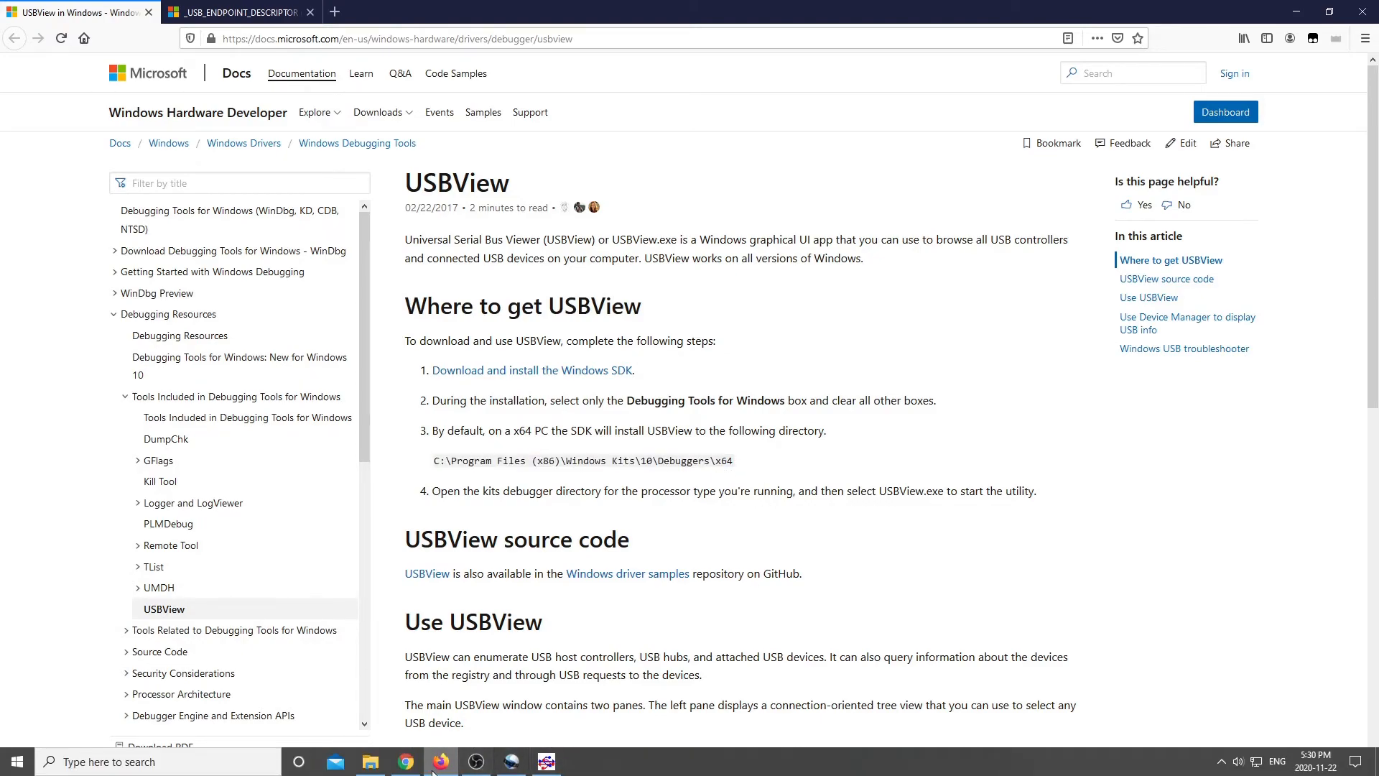
- In File Explorer, open This PC, Local Disk (C:), then Program Files (x86)
click(440, 763)
click(338, 566)
click(631, 491)
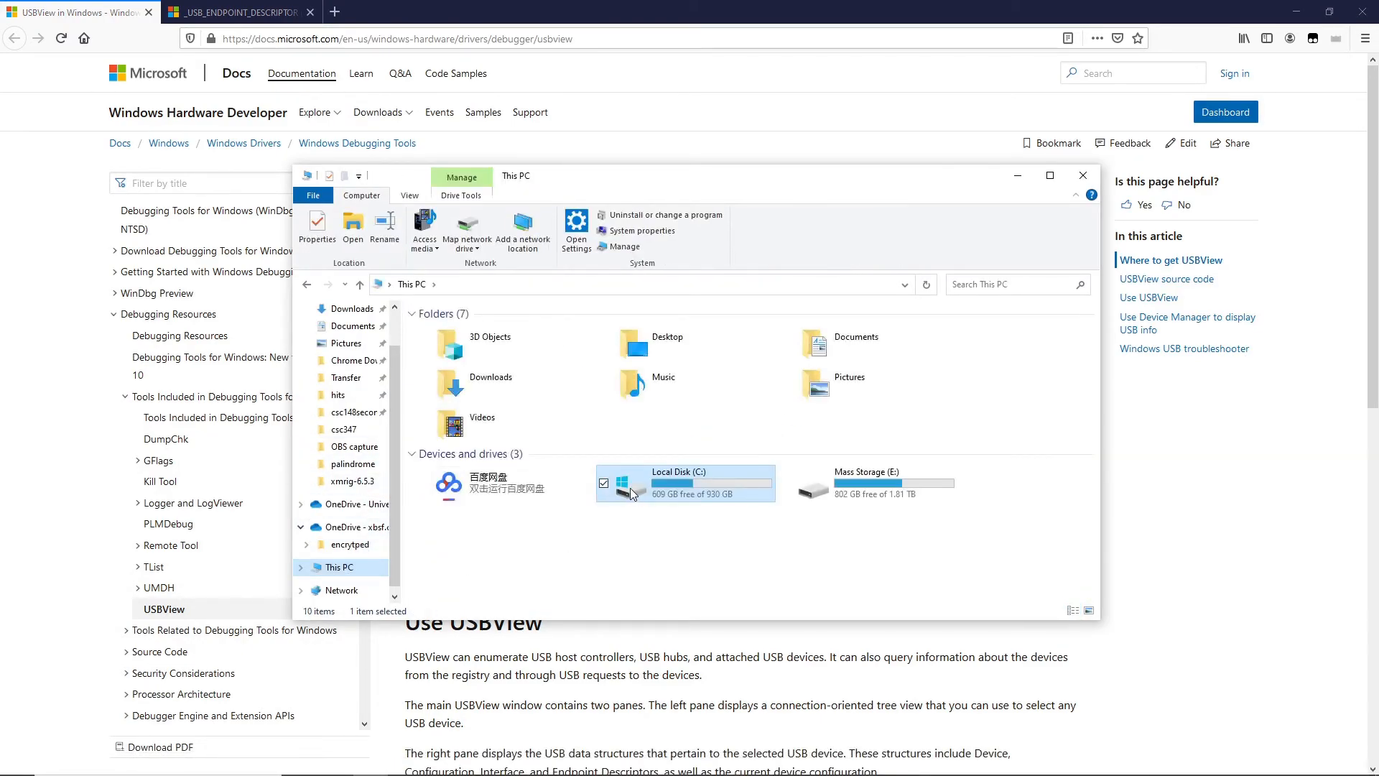
double_click(630, 491)
scroll(518, 452, down, 5)
click(502, 401)
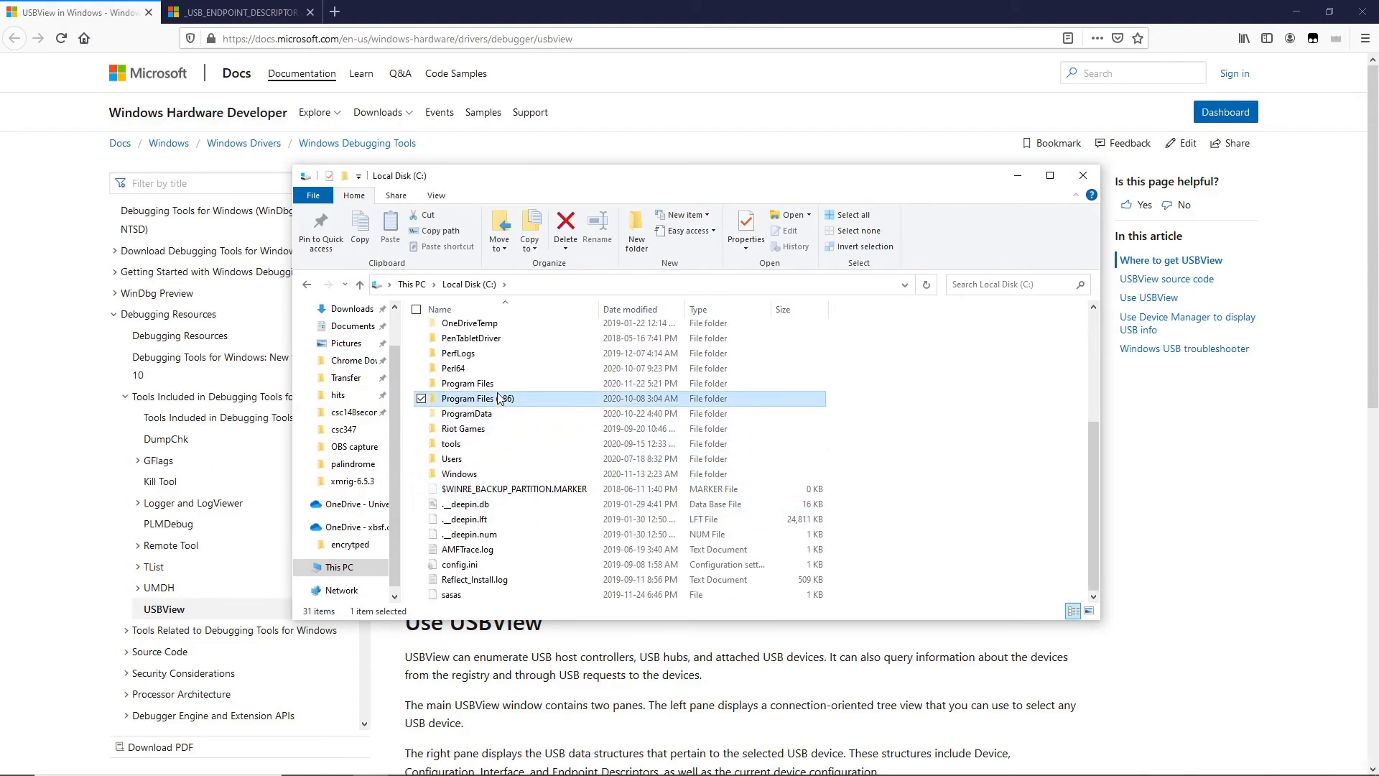
double_click(502, 401)
scroll(507, 464, down, 8)
scroll(512, 507, down, 4)
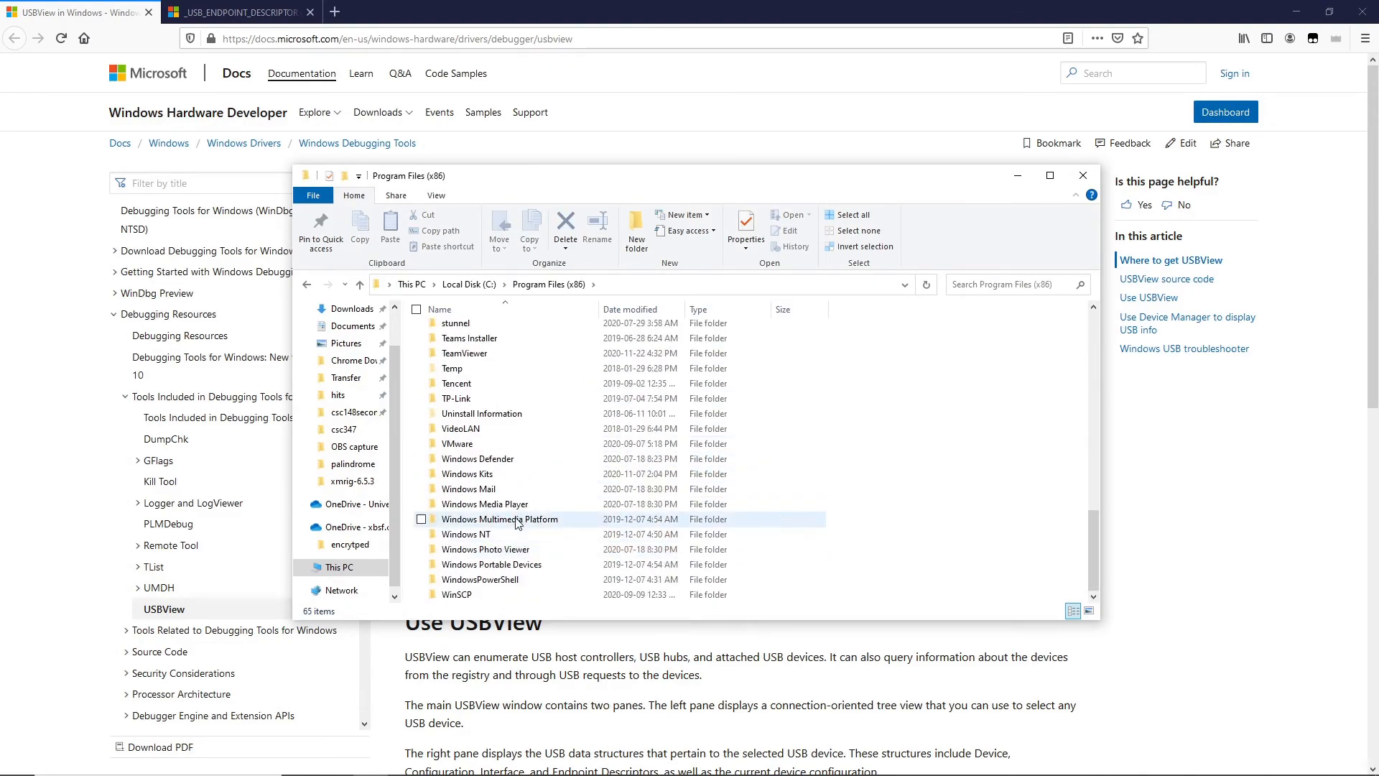
- Open Windows Kits\10\Debuggers\x64 and select usbview.exe
double_click(507, 474)
double_click(518, 344)
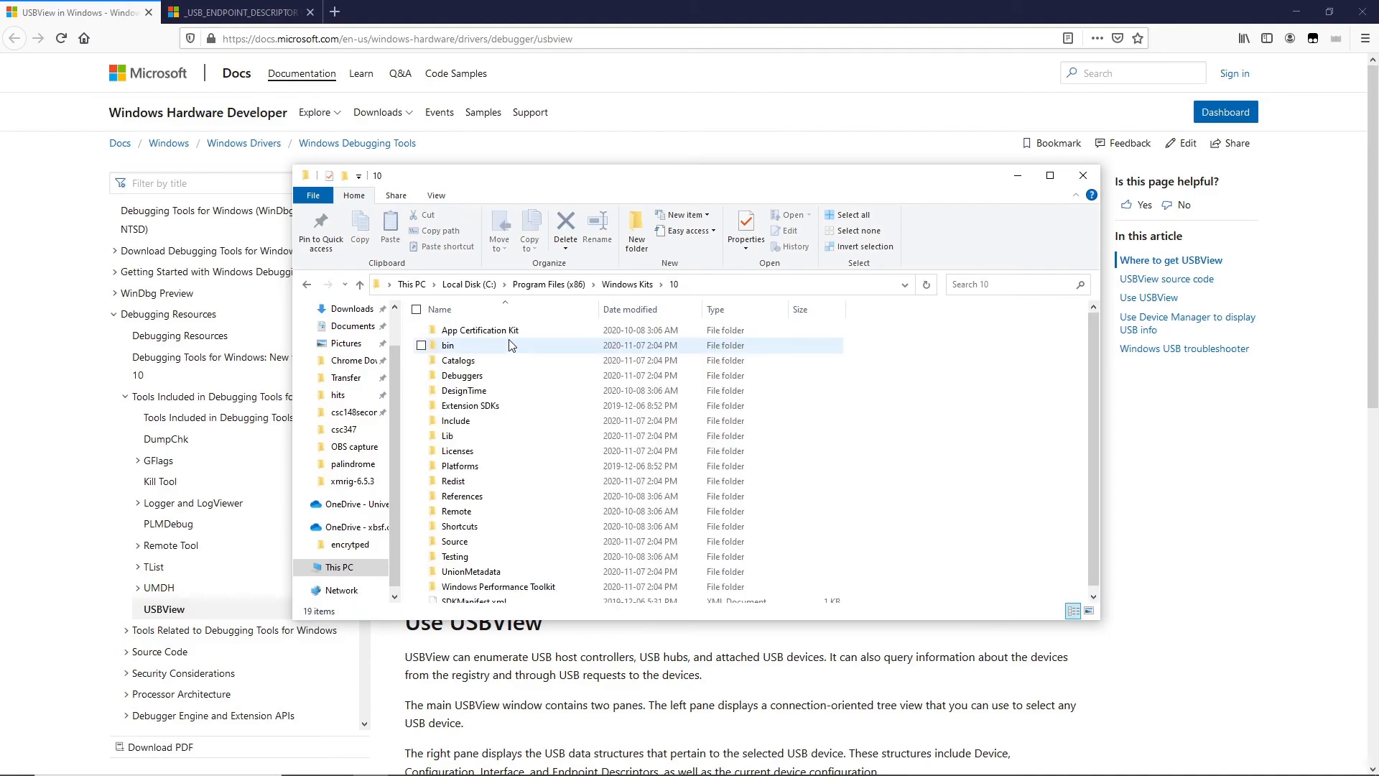
double_click(463, 375)
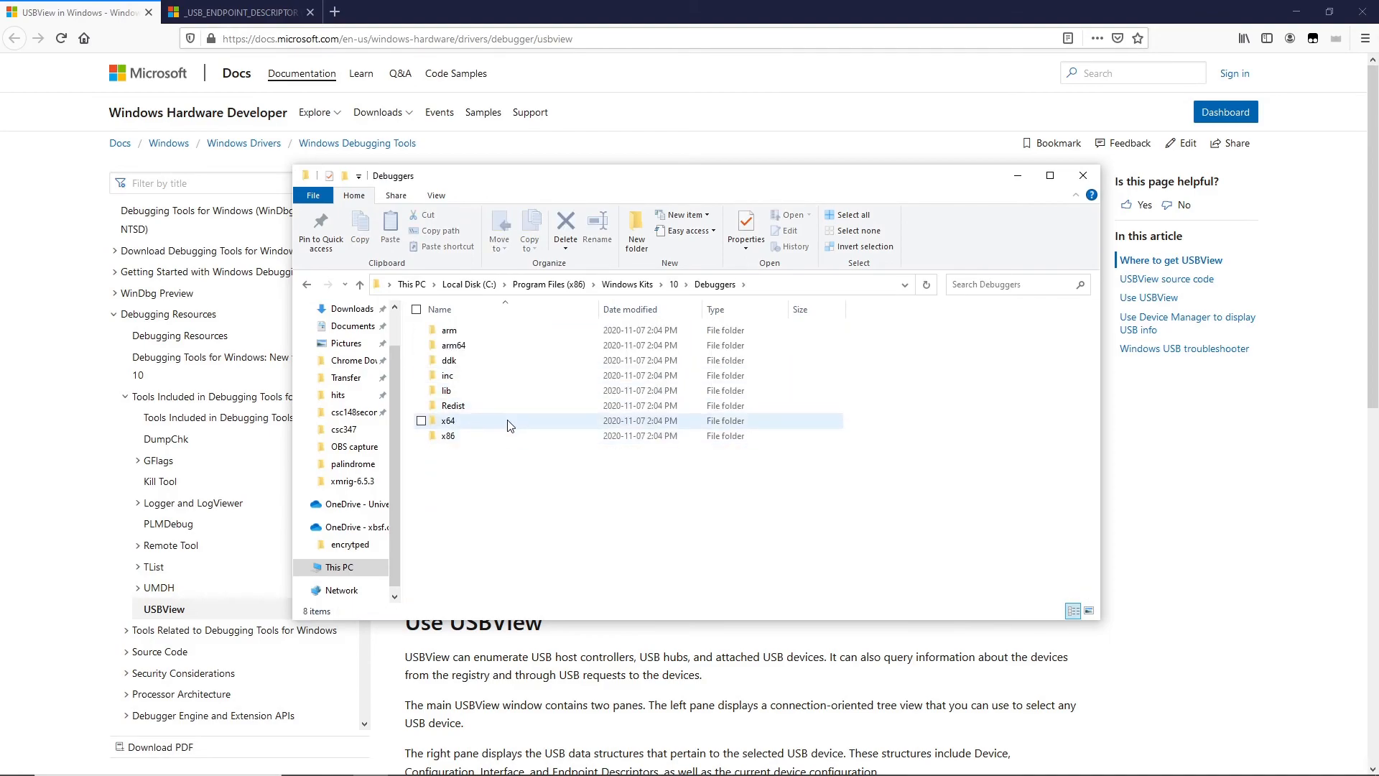
double_click(510, 423)
scroll(571, 464, down, 6)
scroll(572, 496, down, 4)
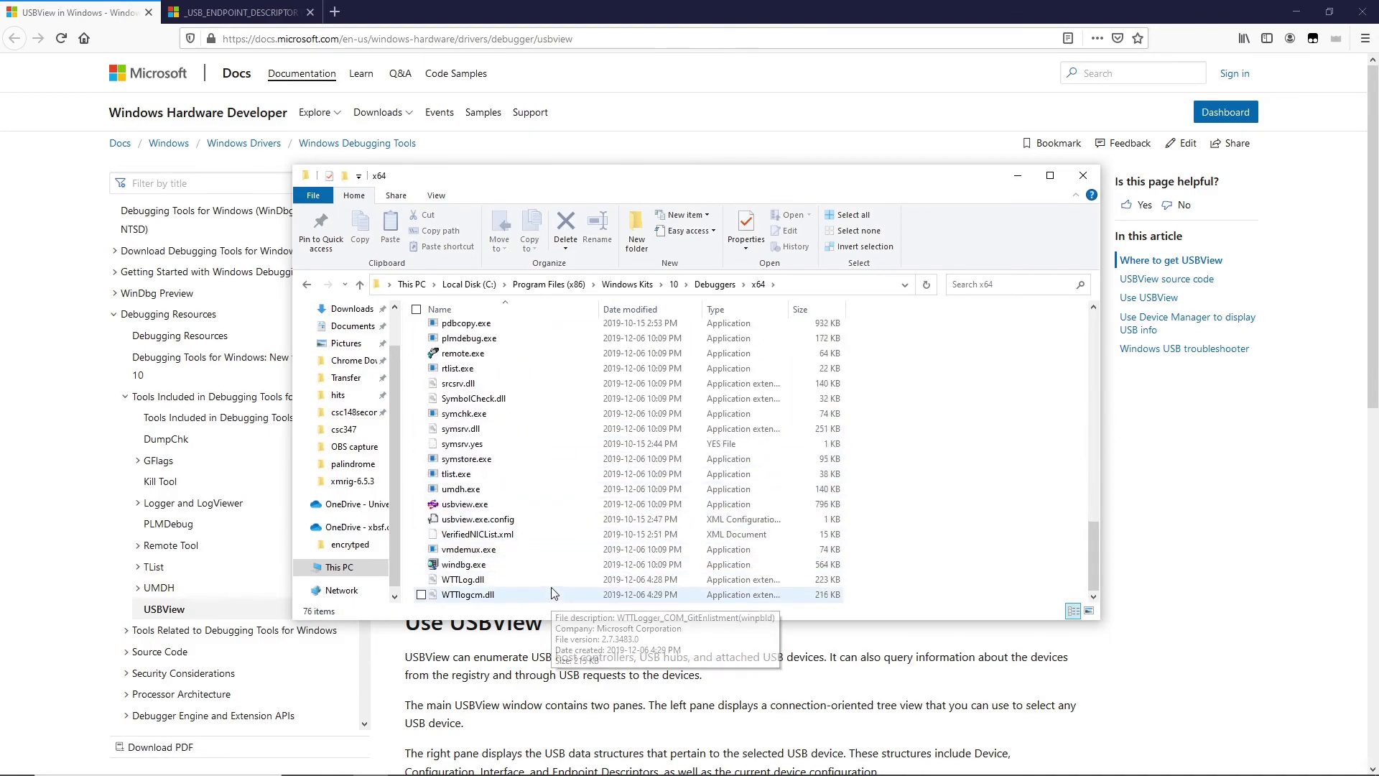
click(469, 505)
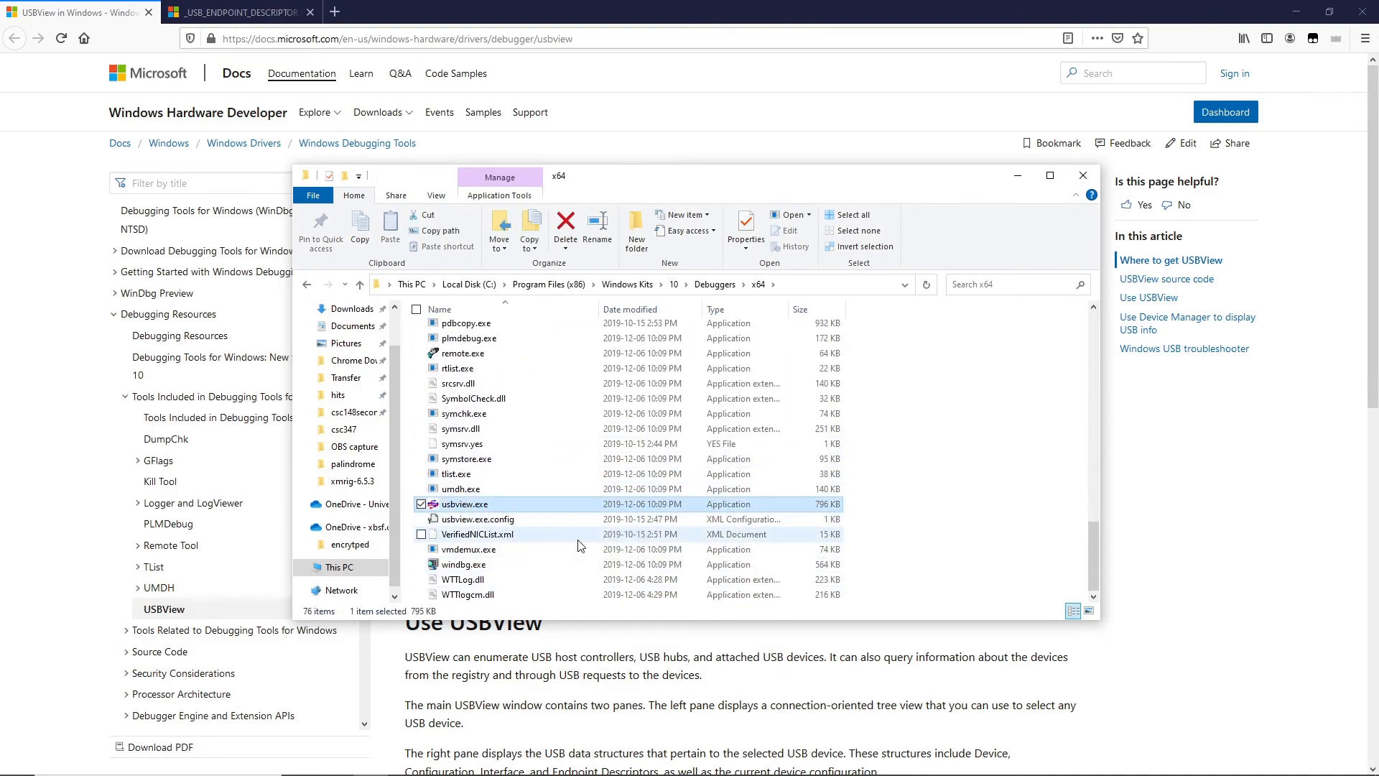